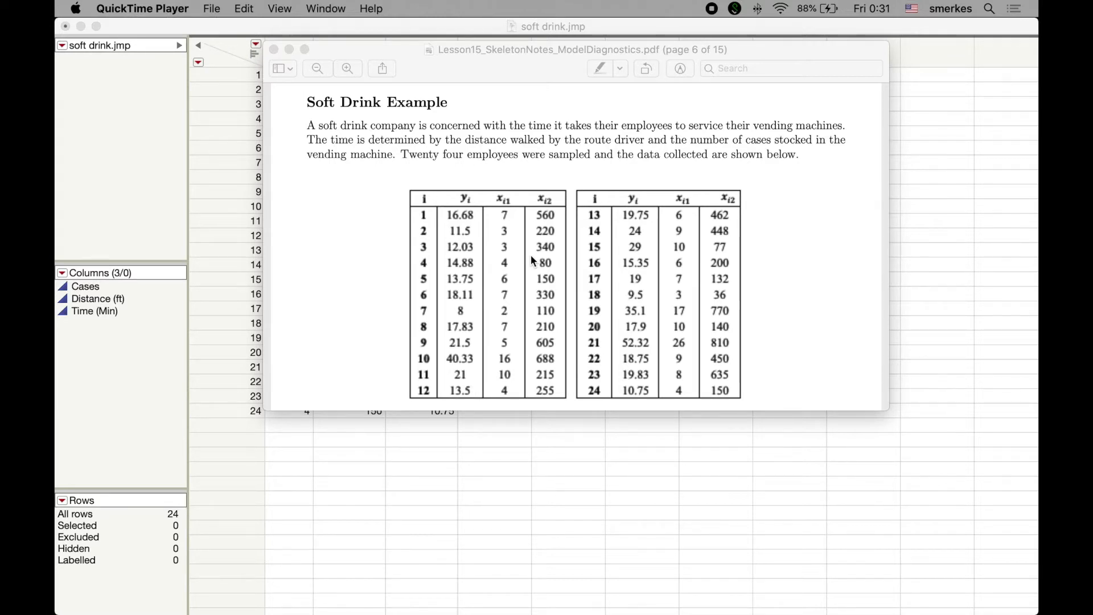
Step: Review the Assumption Check Summary in the model diagnostics lesson notes
scroll(530, 261, "up", 20)
scroll(532, 259, "up", 10)
scroll(532, 259, "down", 1)
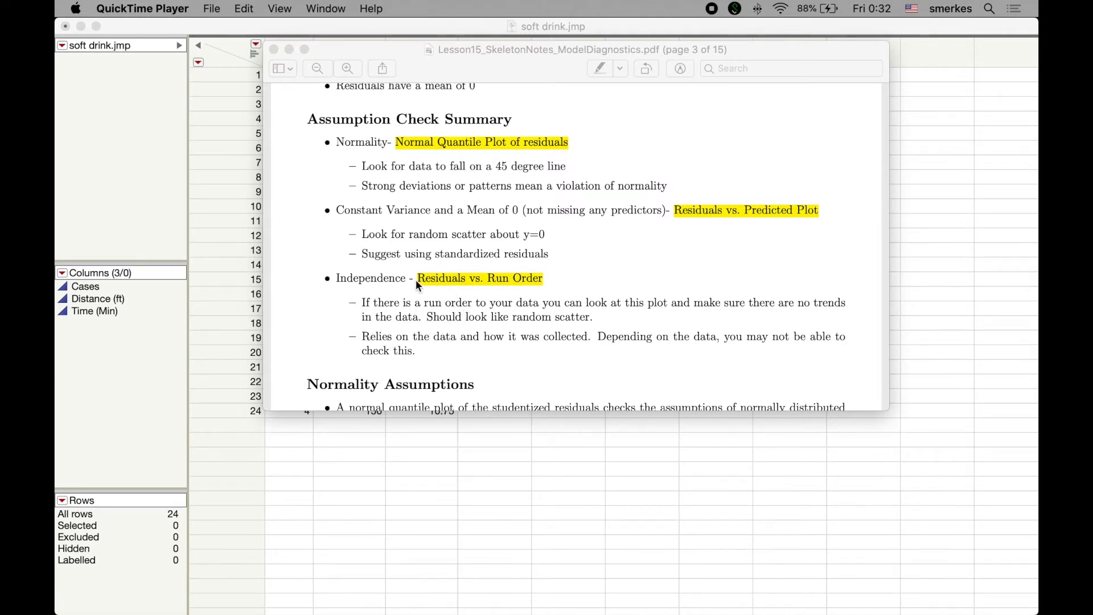
Step: Switch to the soft drink.jmp data table in JMP and start a Fit Model analysis with Time (Min) as the Y response
left_click(234, 26)
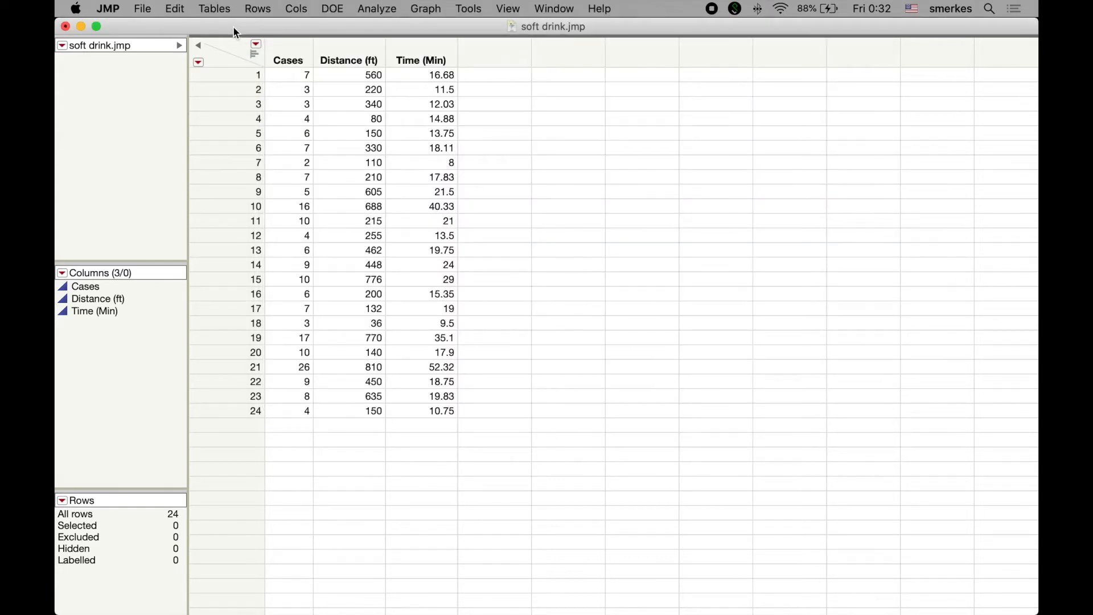
left_click(373, 11)
left_click(374, 106)
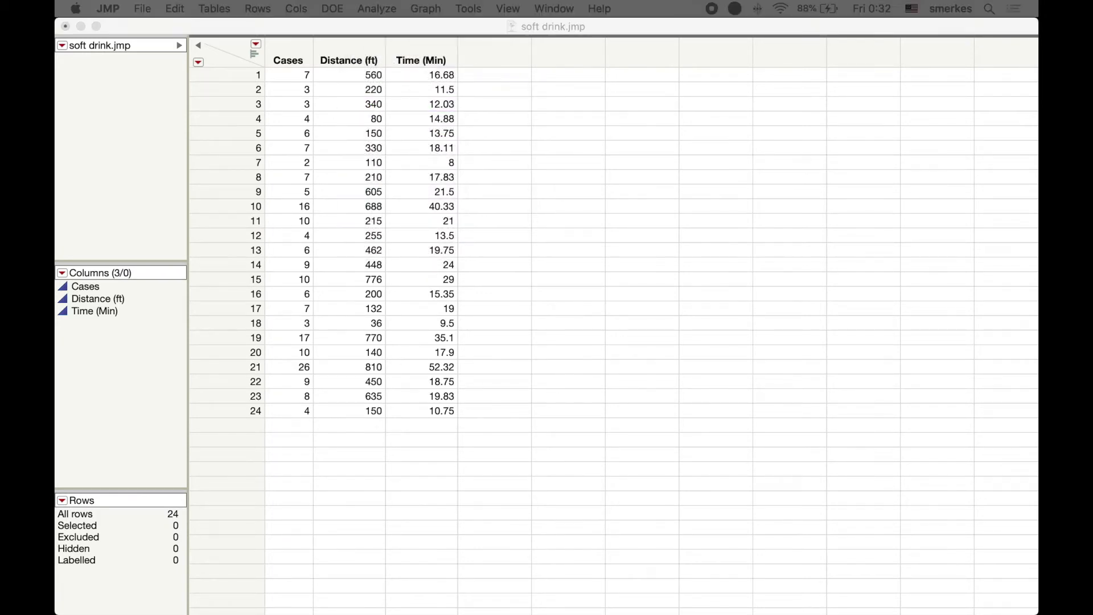
left_click_drag(609, 422, 660, 117)
left_click(242, 218)
left_click(404, 181)
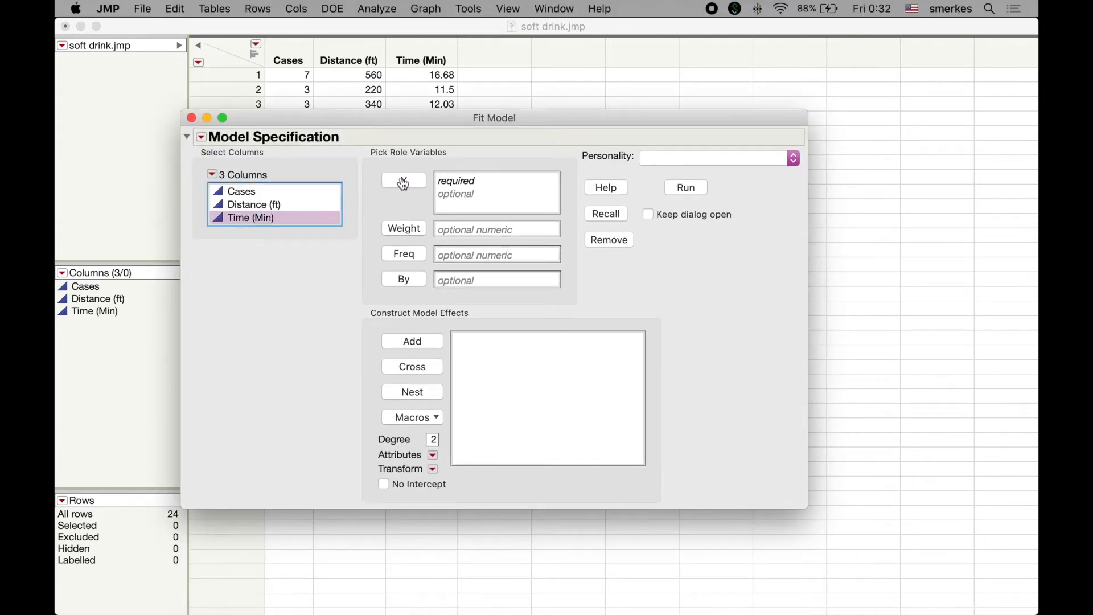
Step: Add Cases and Distance (ft) as model effects and run the Standard Least Squares fit
left_click(262, 206)
key("shift+Up")
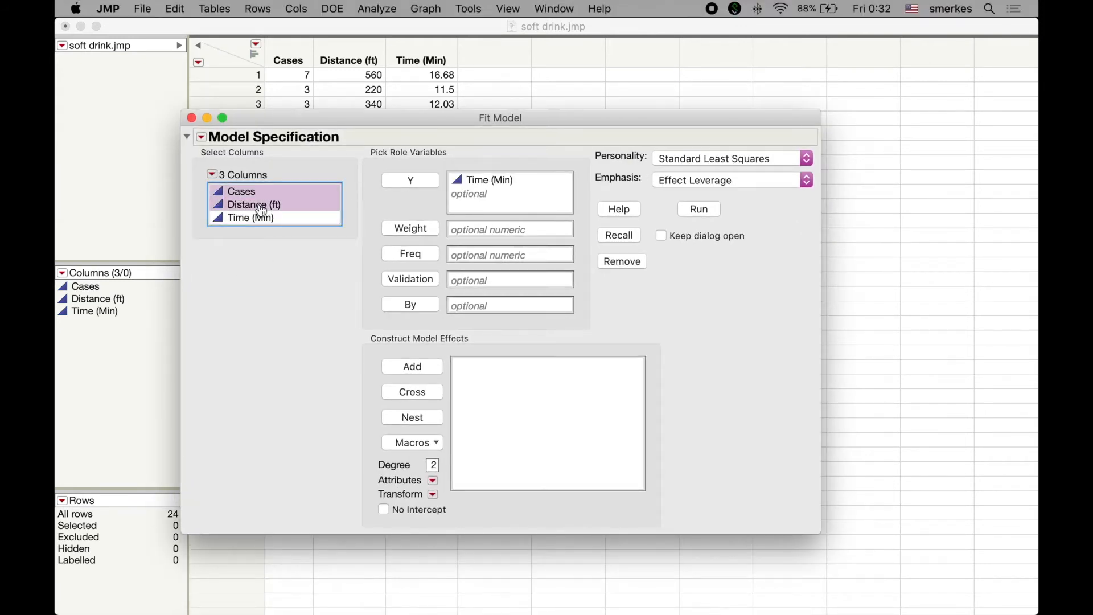
left_click(395, 369)
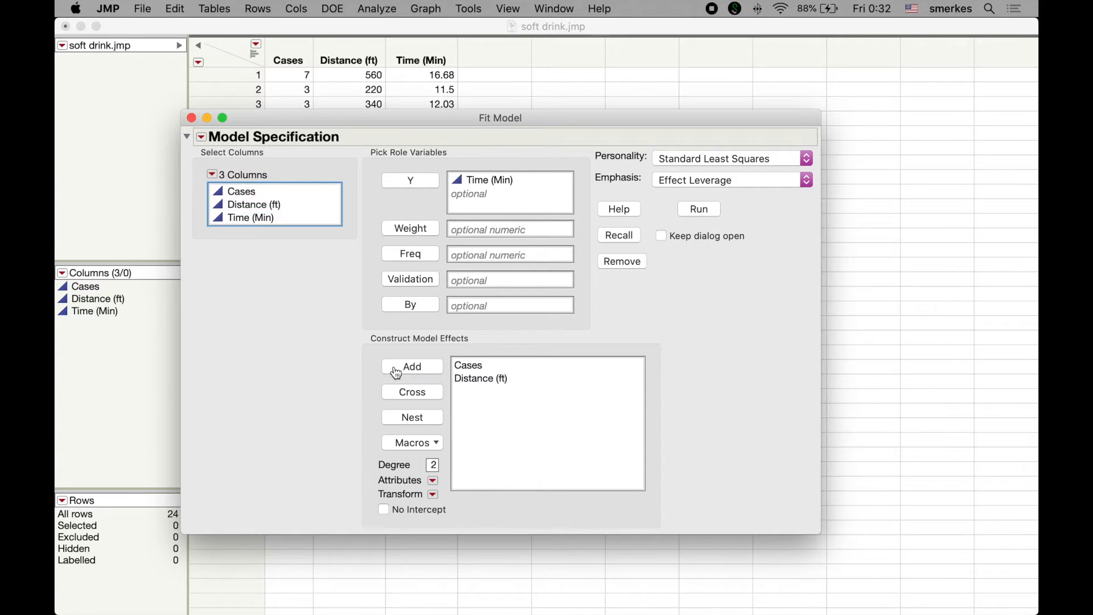
left_click(699, 209)
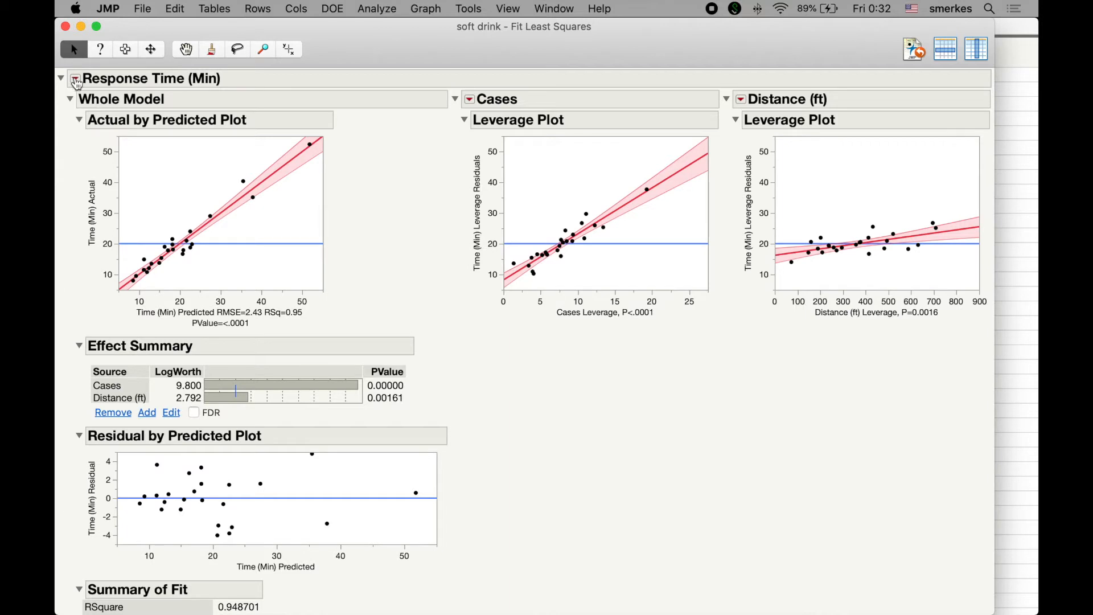
Step: Toggle the effect leverage plots off and back on in the Response Time (Min) report
left_click(76, 80)
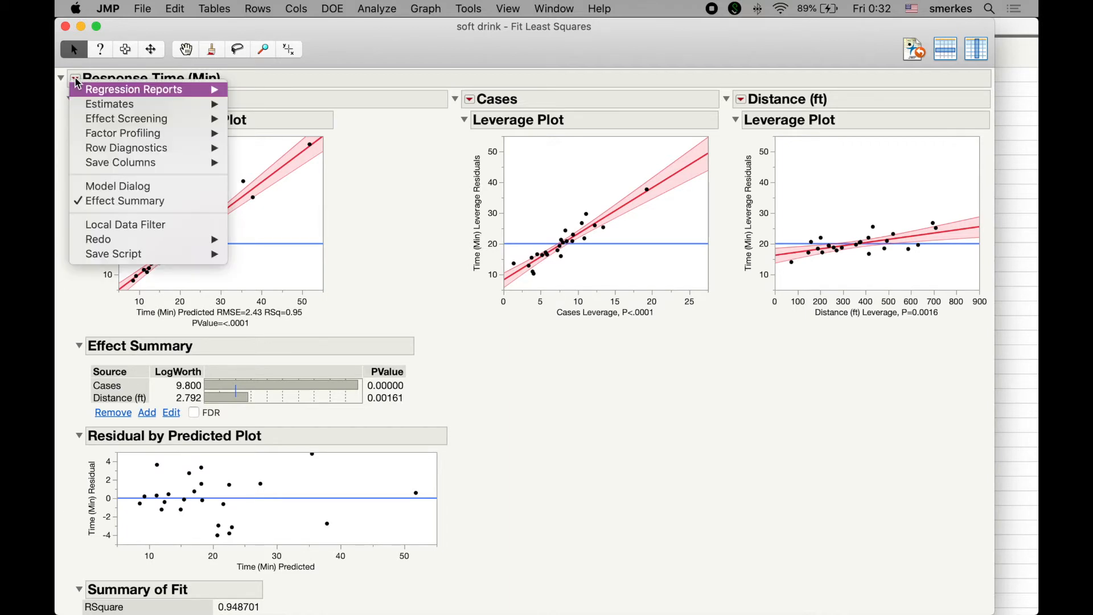
mouse_move(79, 143)
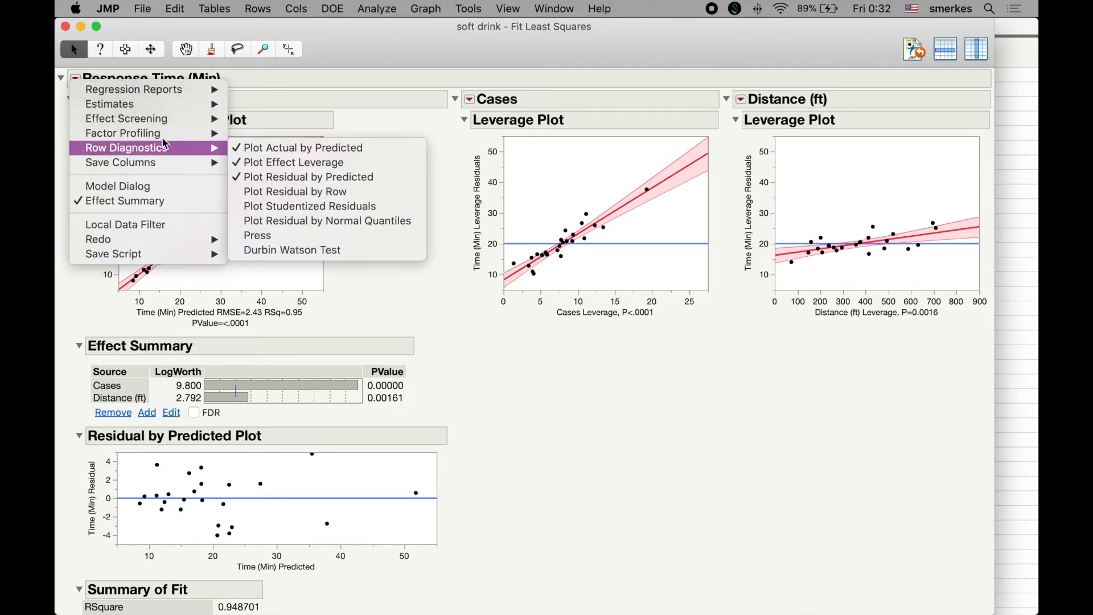
left_click(329, 164)
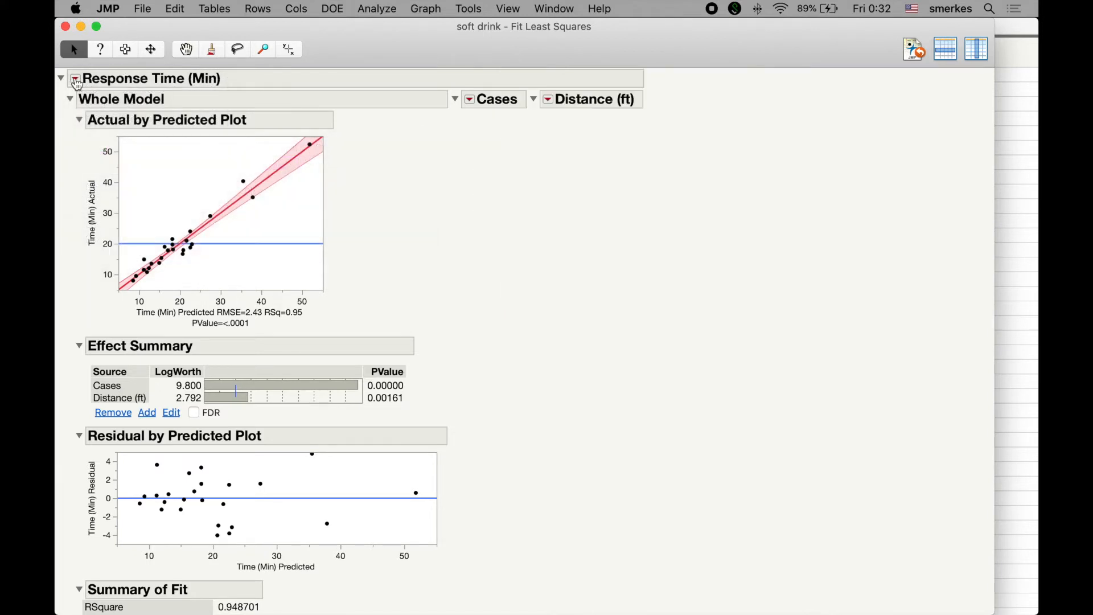
left_click(76, 79)
mouse_move(85, 147)
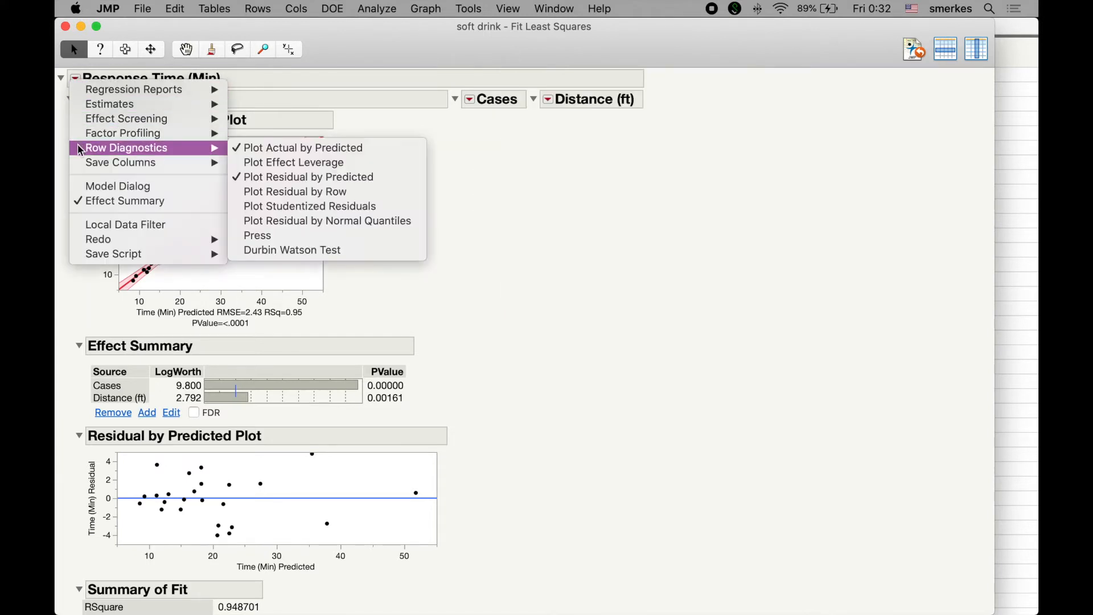
left_click(318, 163)
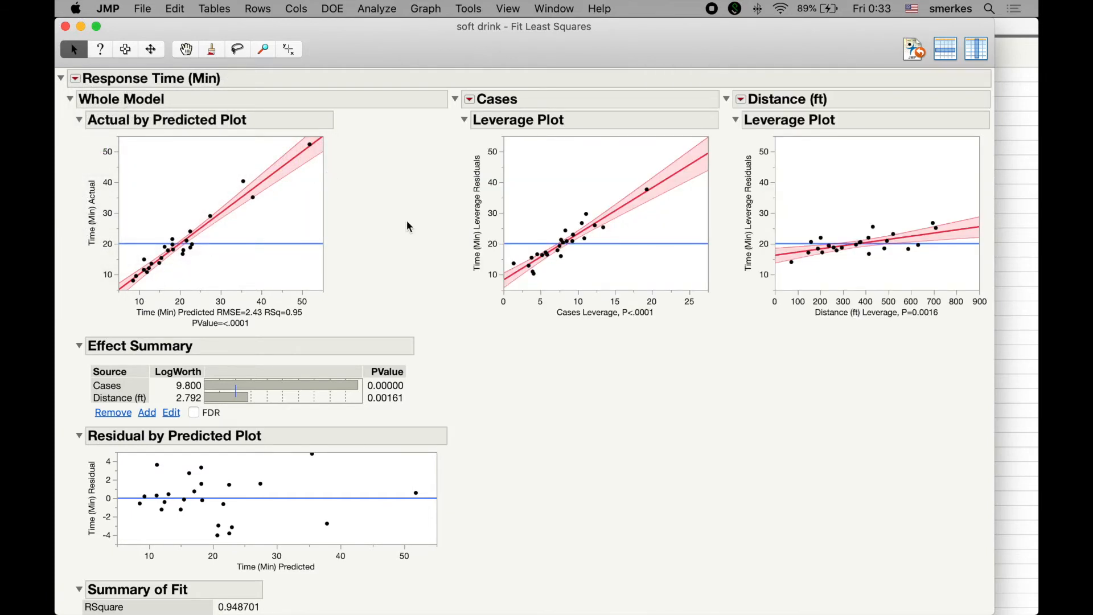
Step: Examine the Residual by Predicted plot and save the model's predicted values as a column in the data table
scroll(407, 226, "down", 3)
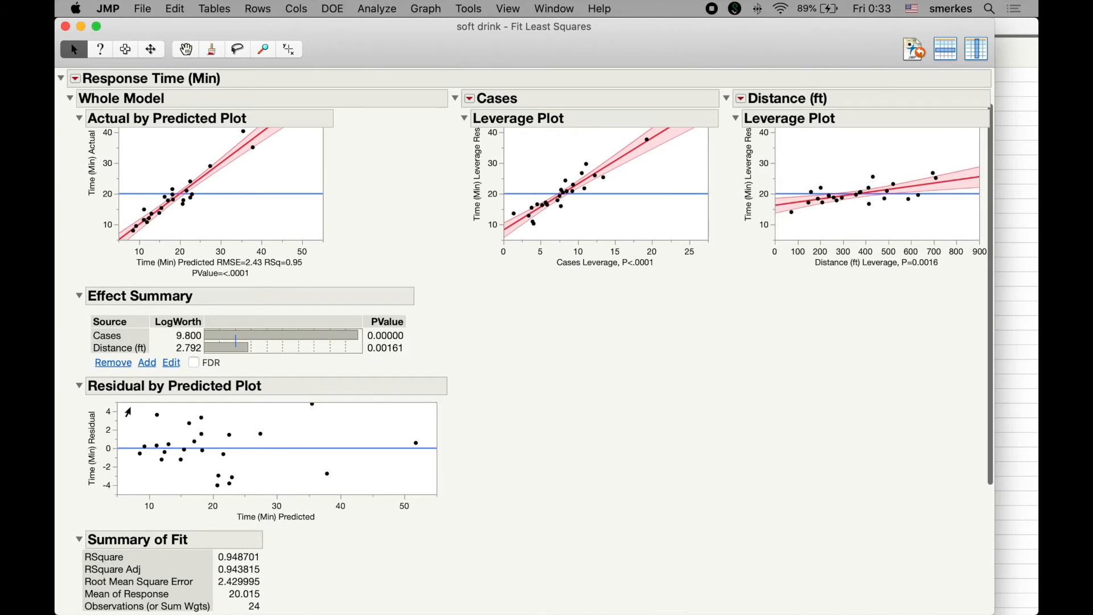
scroll(128, 411, "down", 3)
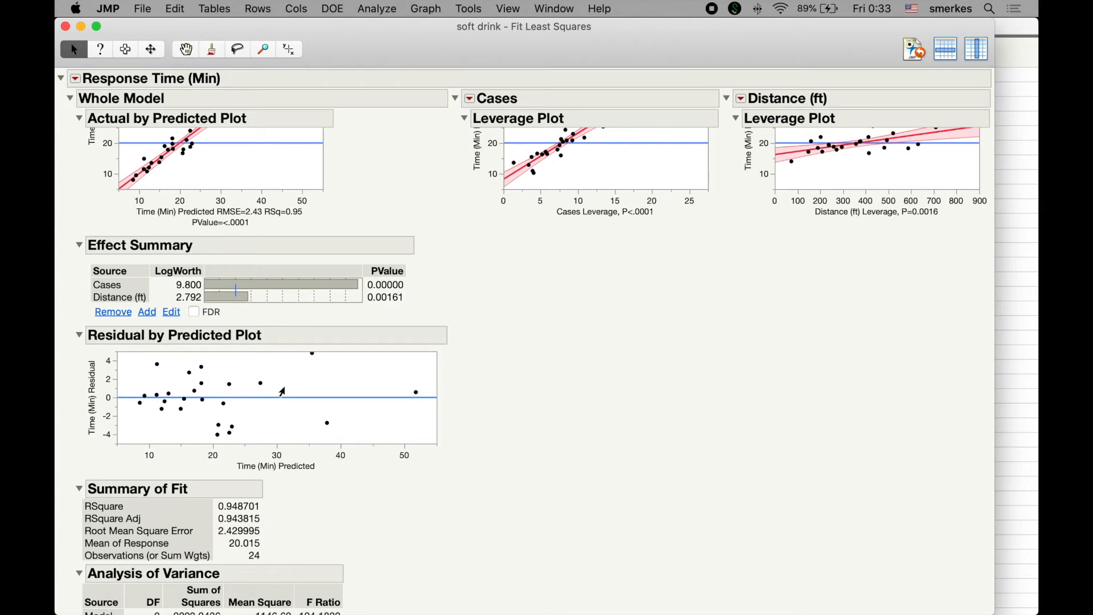
scroll(281, 391, "down", 3)
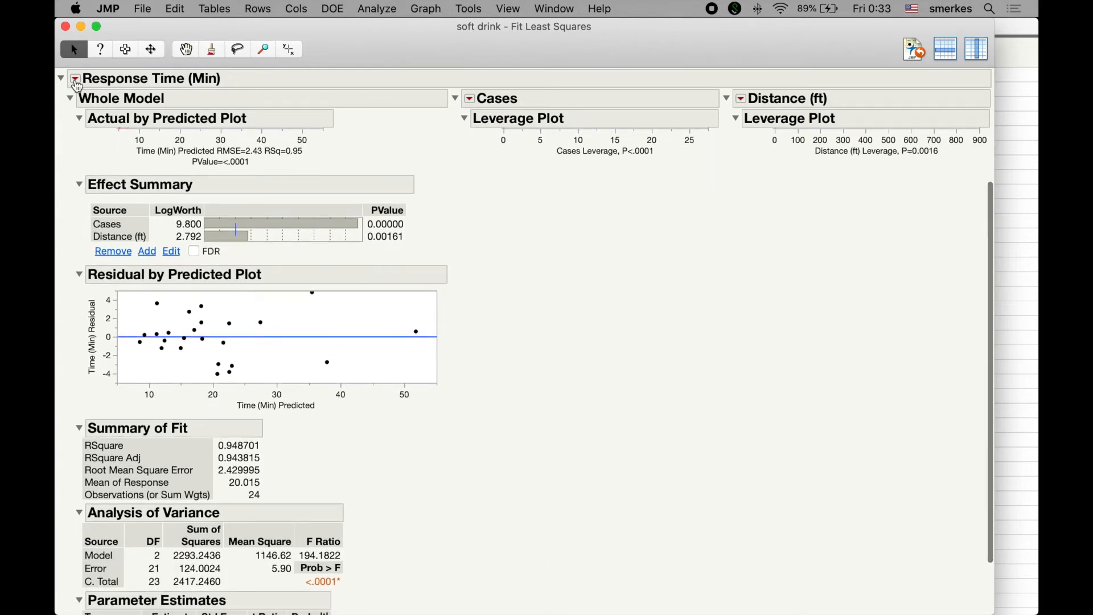
left_click(77, 84)
mouse_move(101, 166)
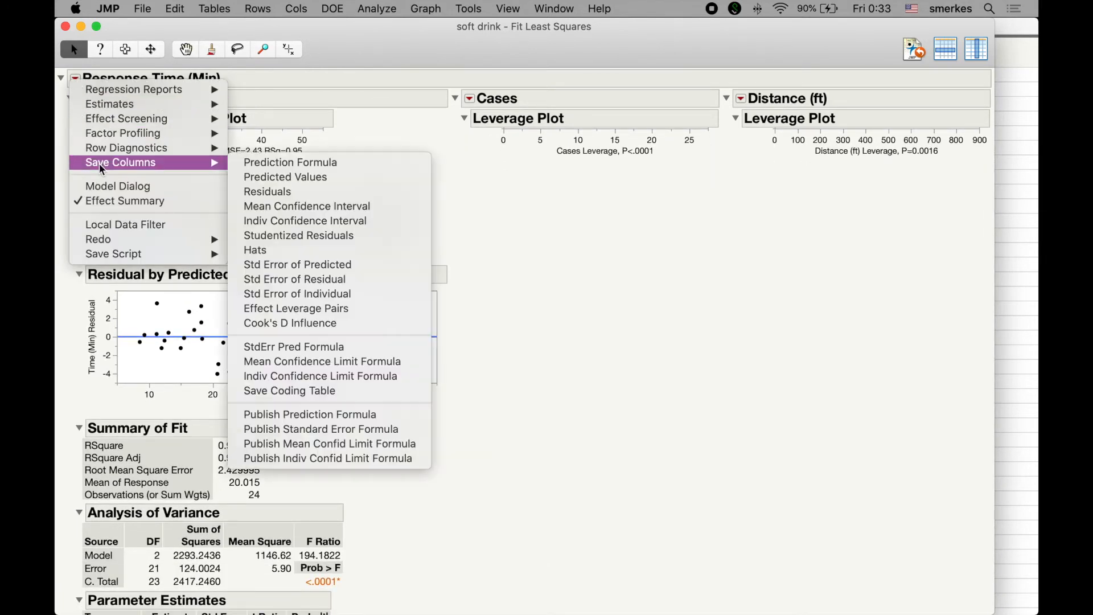
left_click(341, 181)
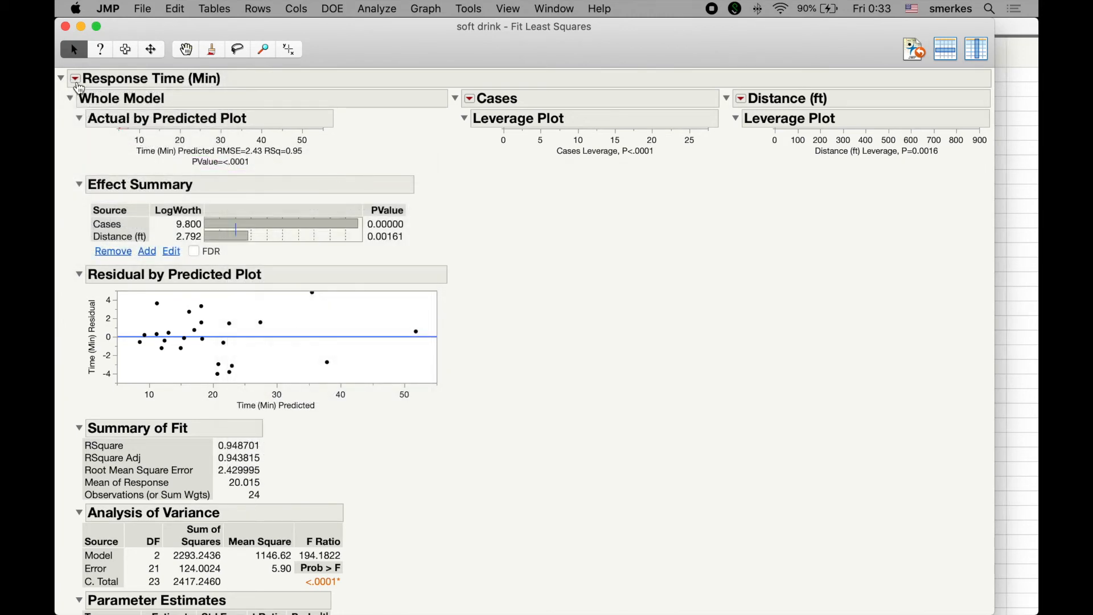
Step: Save the model's studentized residuals as a data table column and return to the soft drink table
left_click(75, 80)
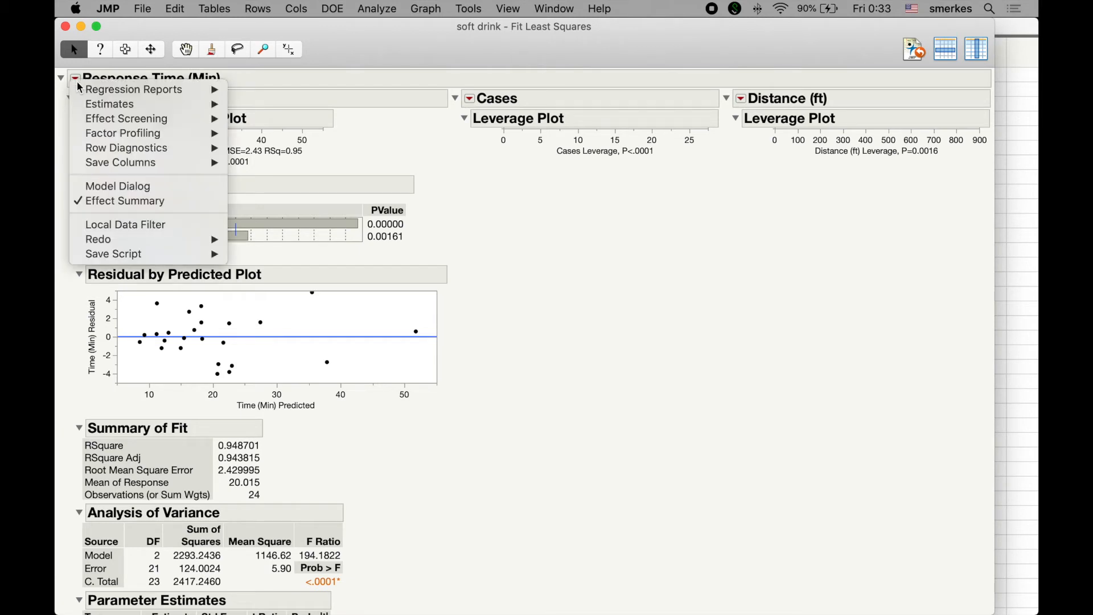
mouse_move(107, 165)
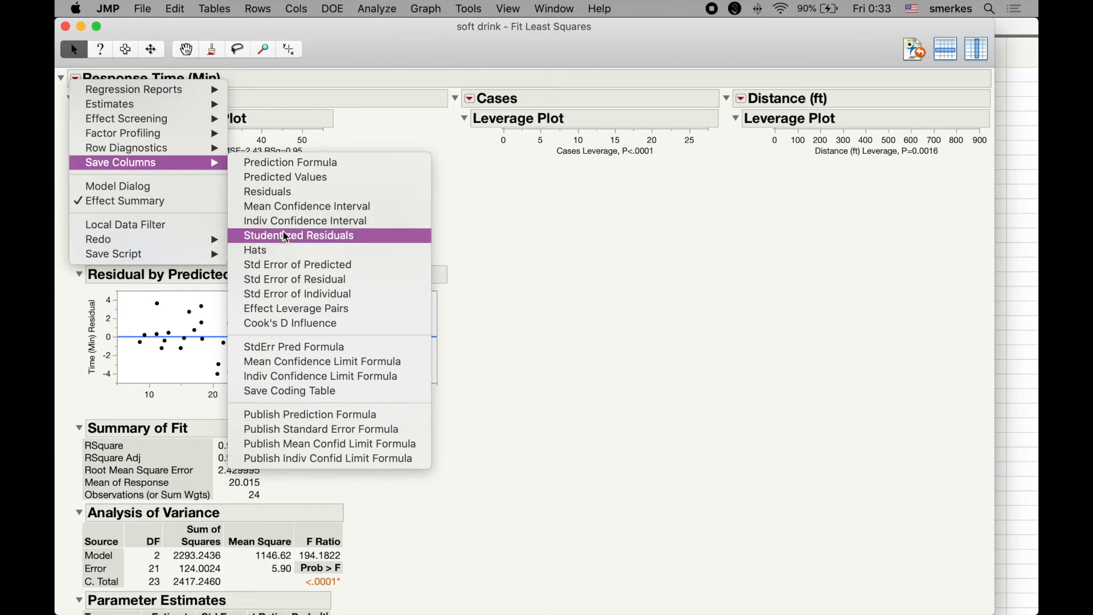
left_click(383, 242)
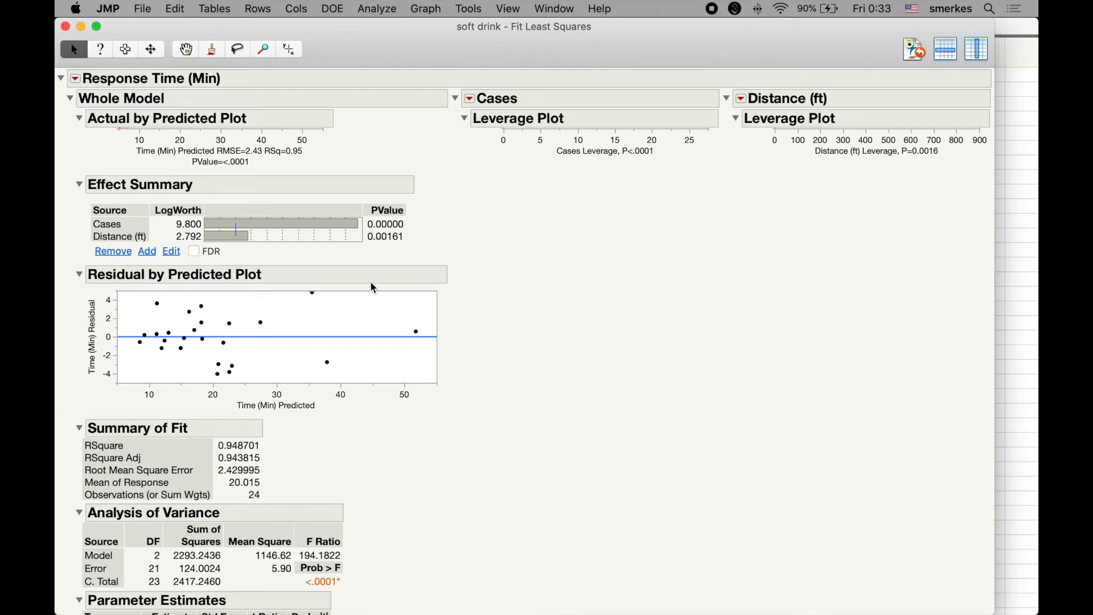
left_click(81, 26)
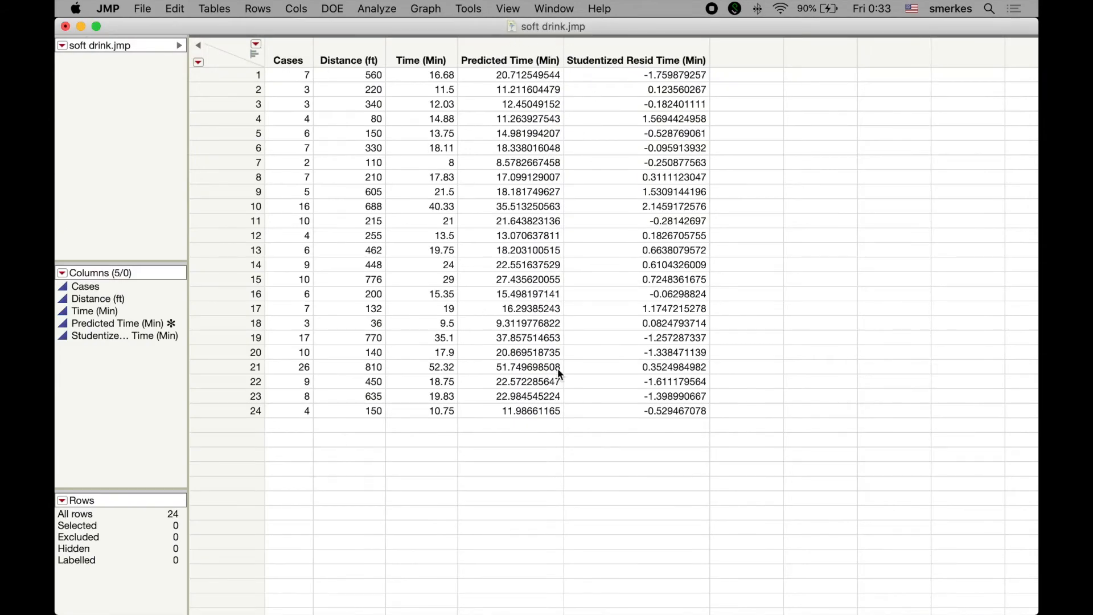
Step: Create a Distribution report for the Studentized Resid Time (Min) column
left_click(628, 51)
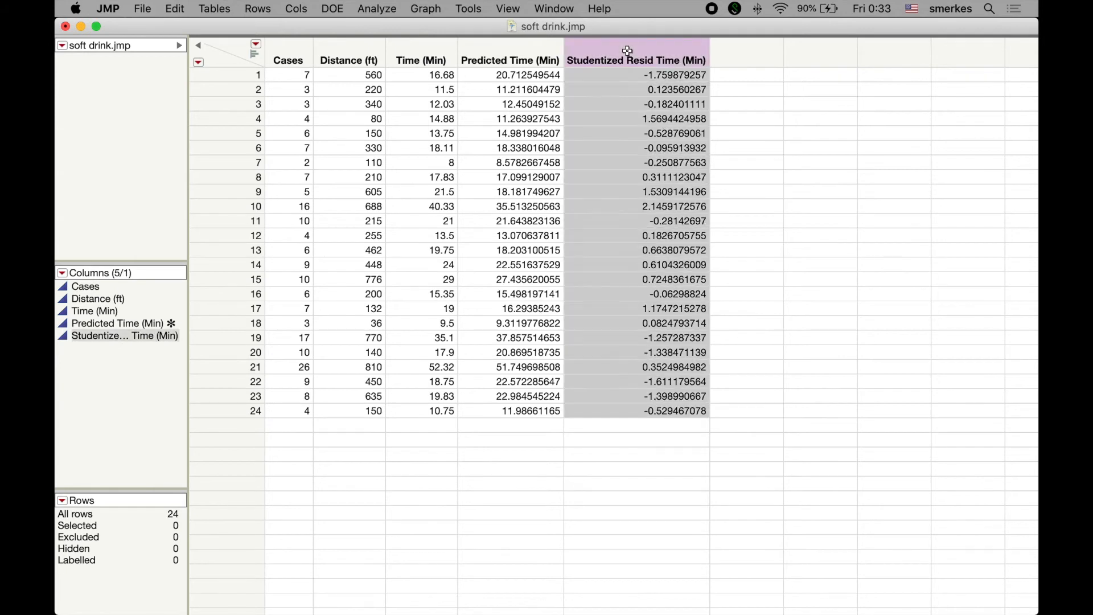
left_click(379, 8)
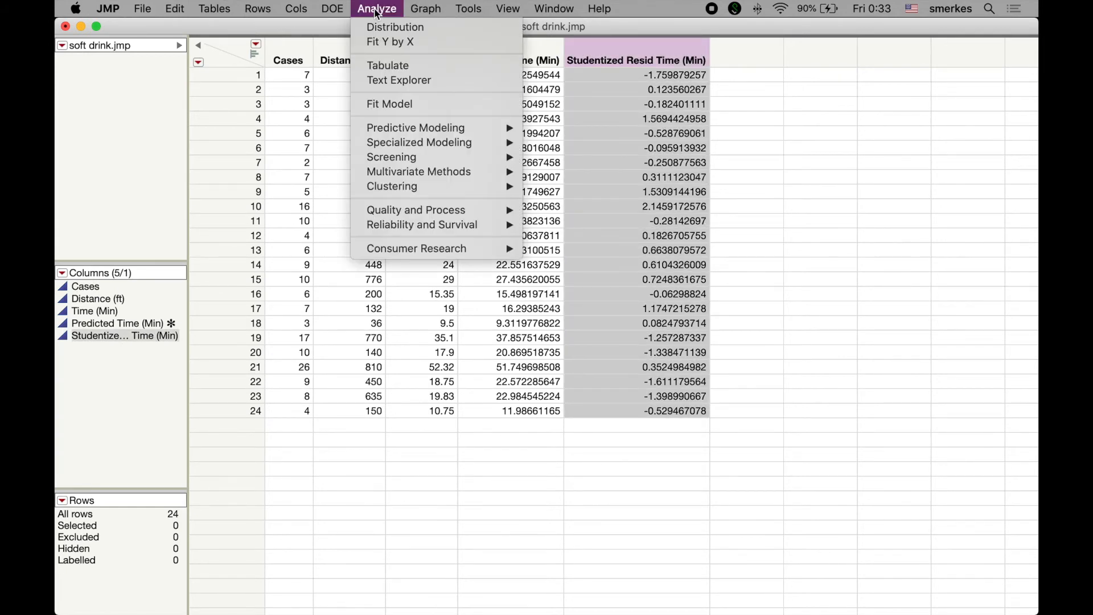
left_click(377, 26)
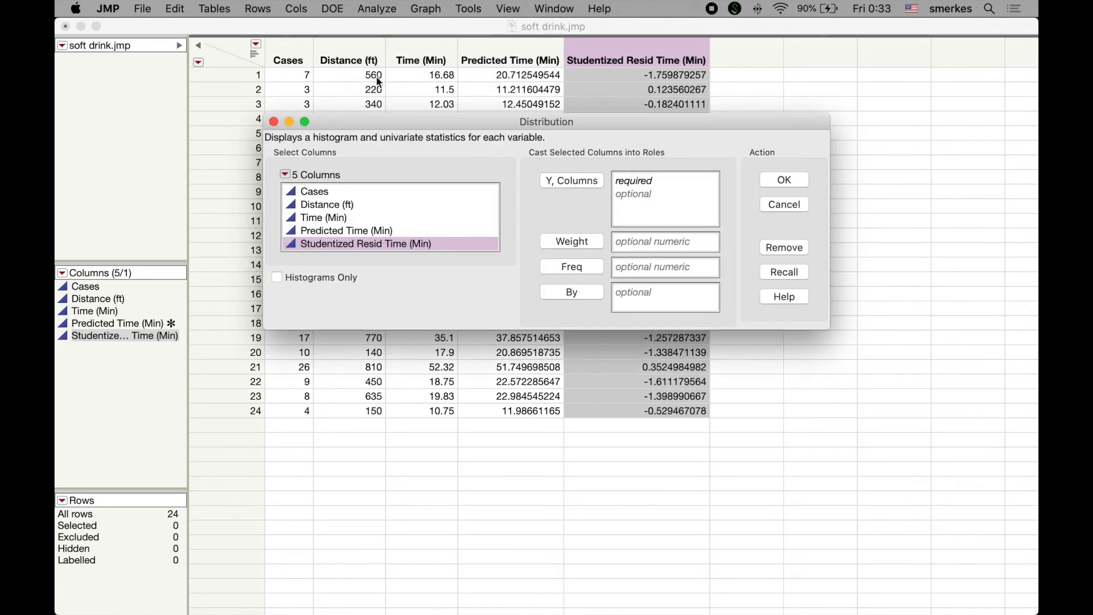
left_click(570, 181)
left_click(786, 181)
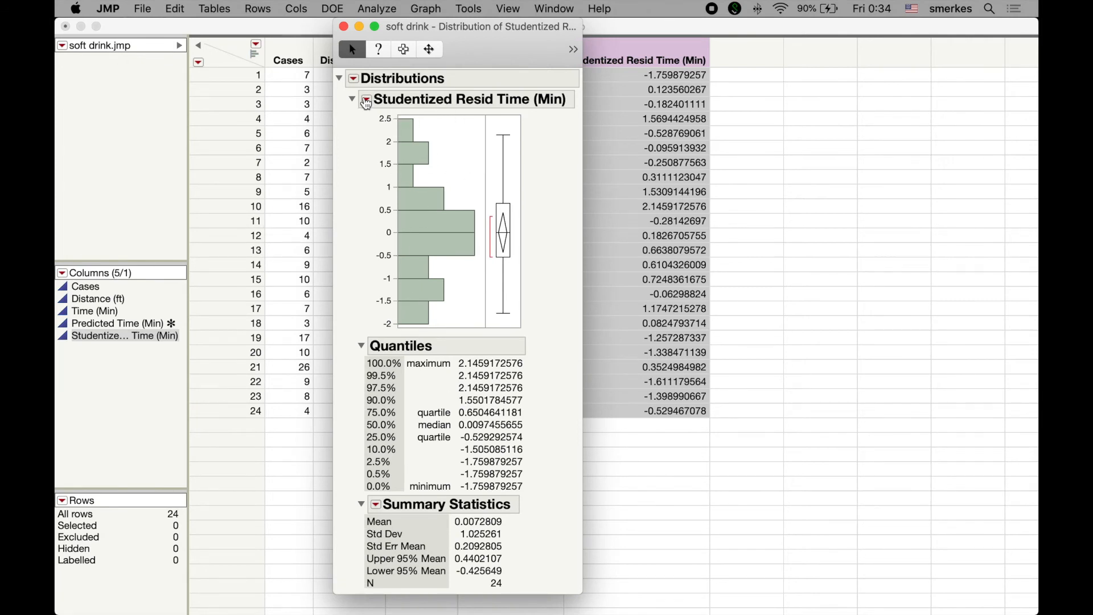
Step: Add a normal quantile plot to the Studentized Resid Time (Min) distribution, and close the report after examining the plot at full width
left_click(367, 102)
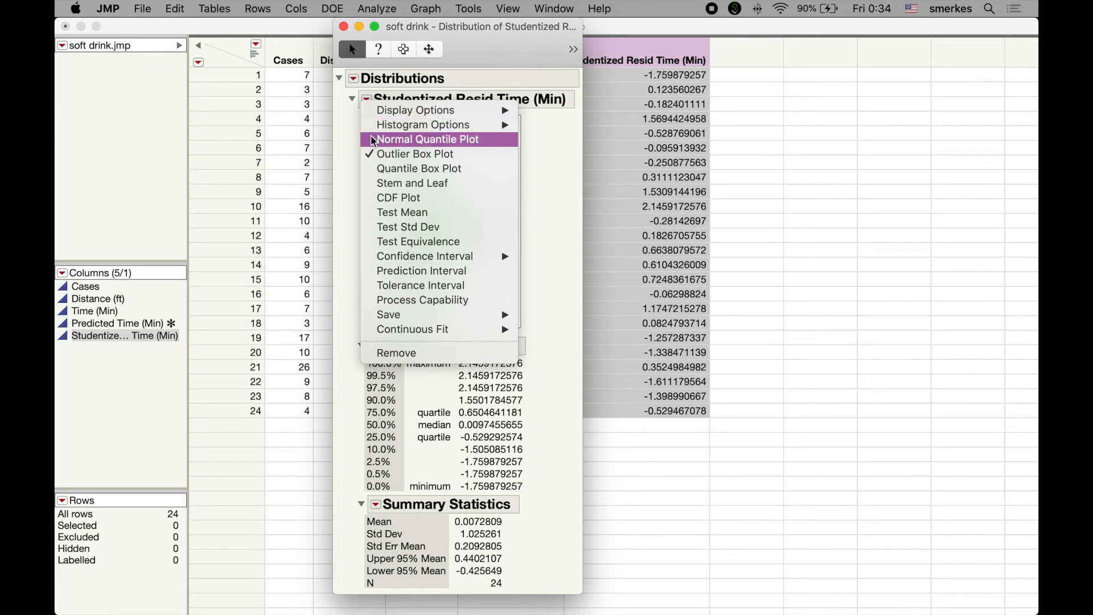
left_click(345, 117)
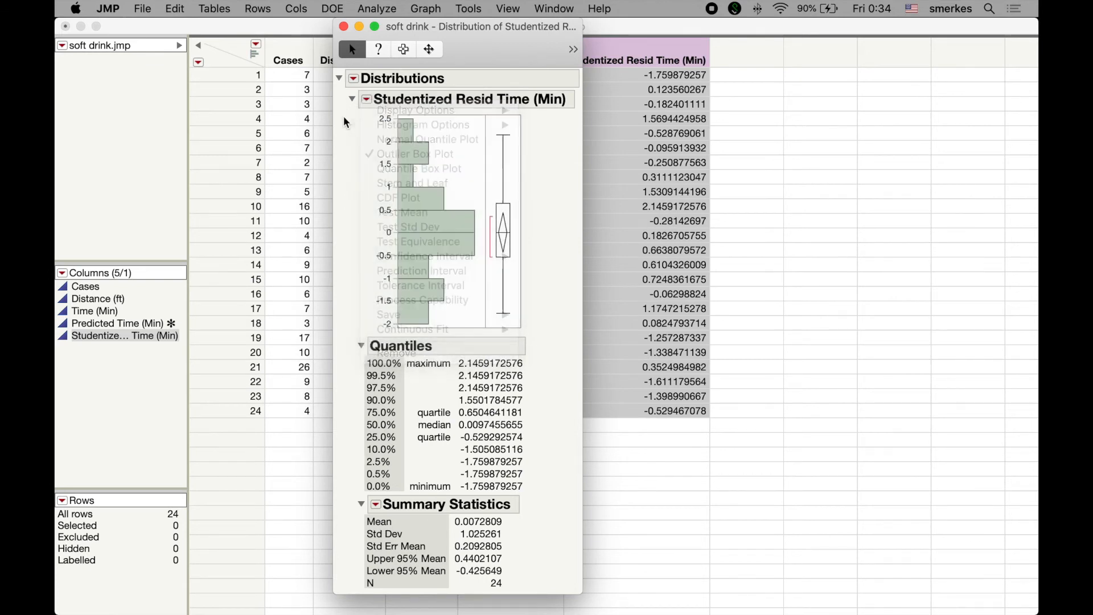
left_click(368, 101)
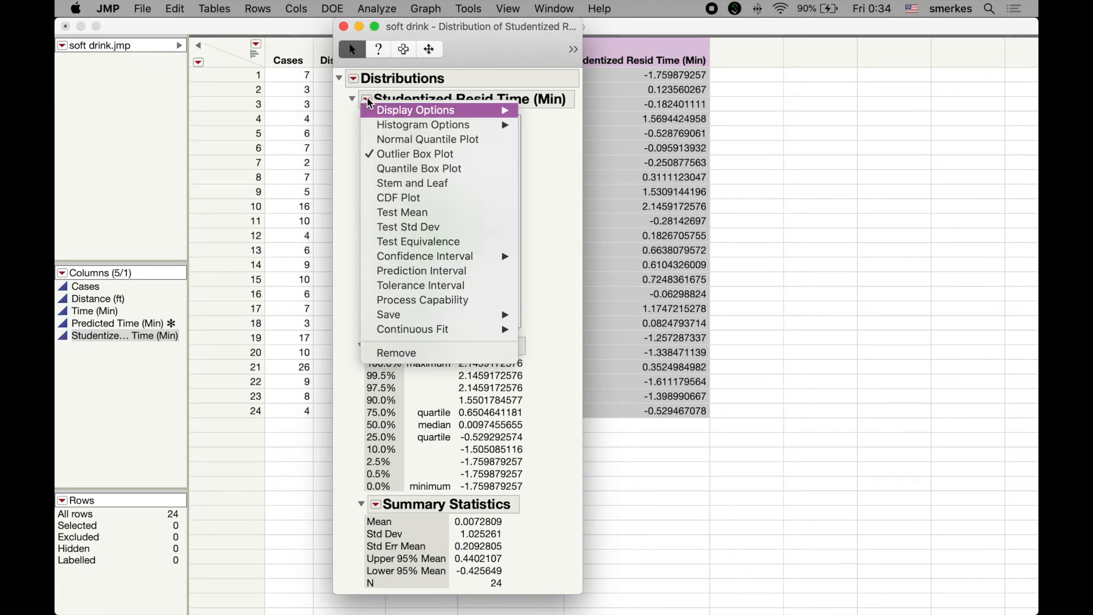
left_click(372, 143)
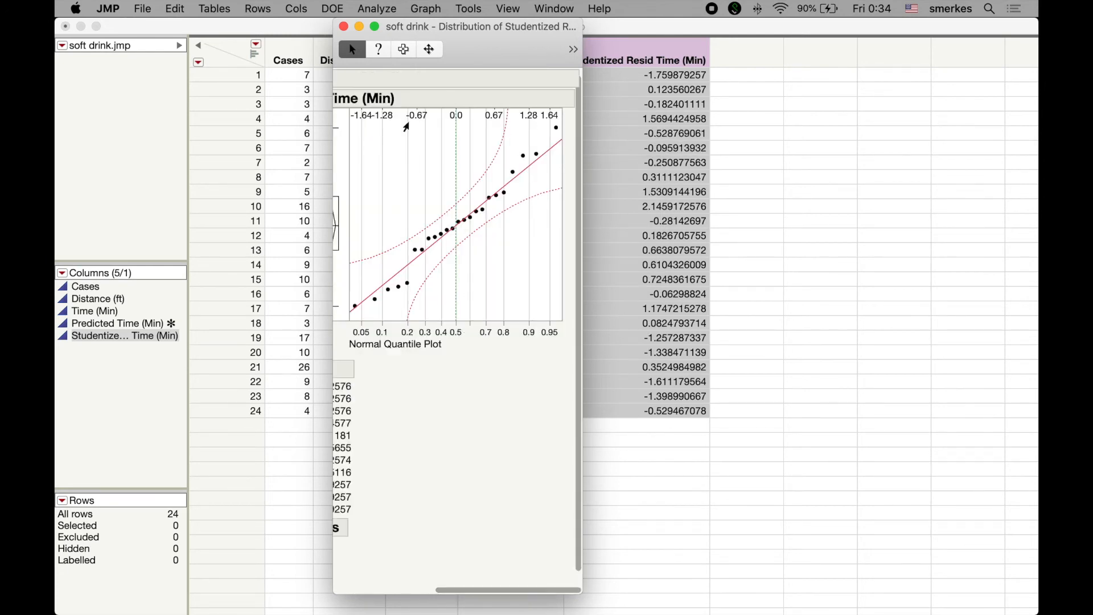
left_click_drag(581, 179, 872, 200)
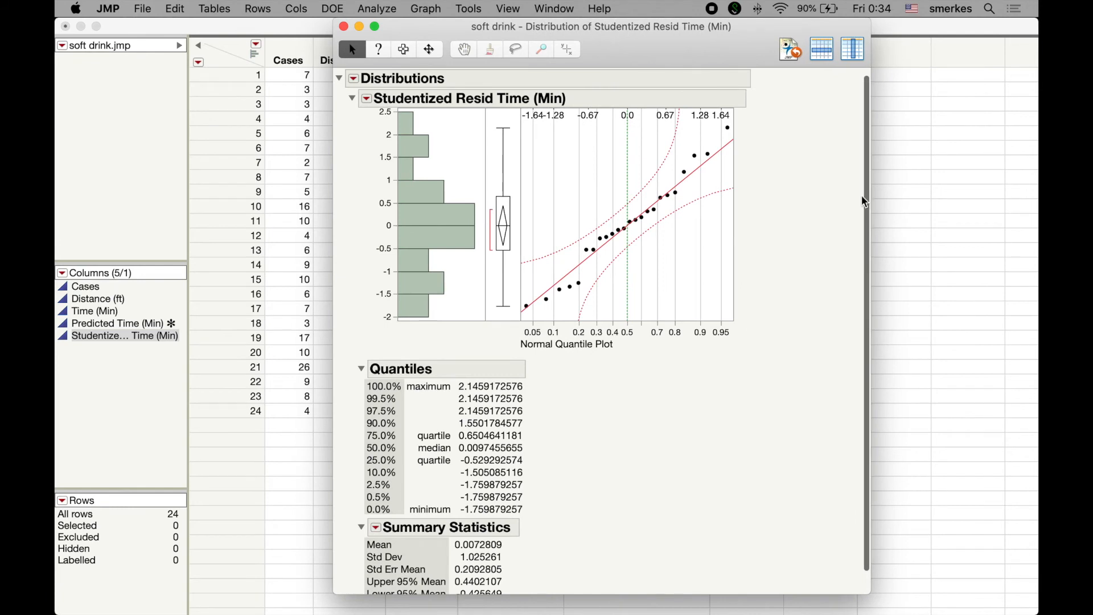
scroll(672, 229, "up", 1)
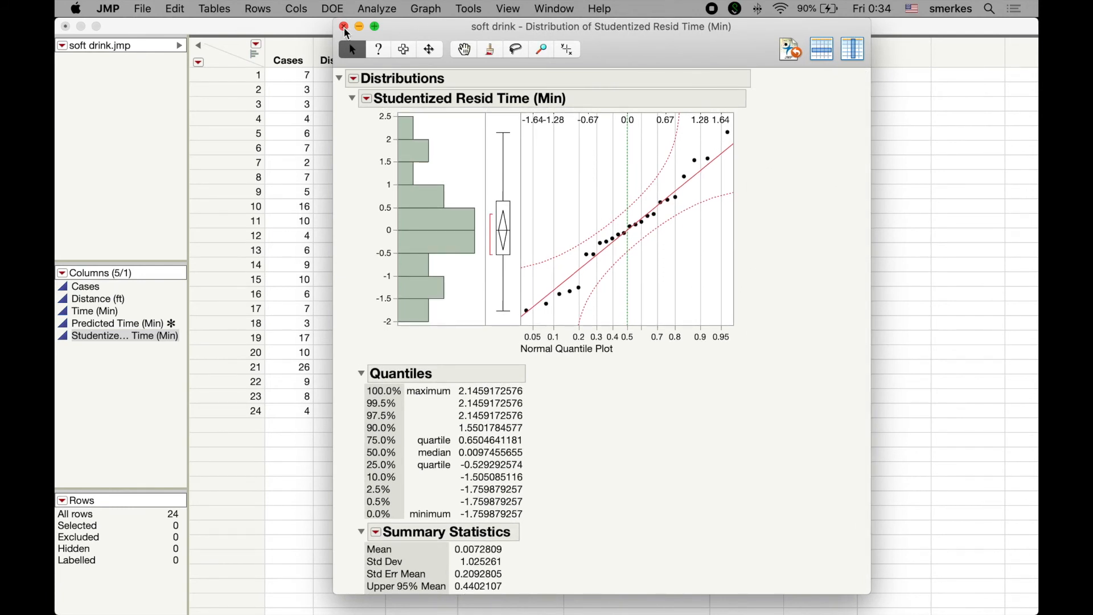
left_click(344, 27)
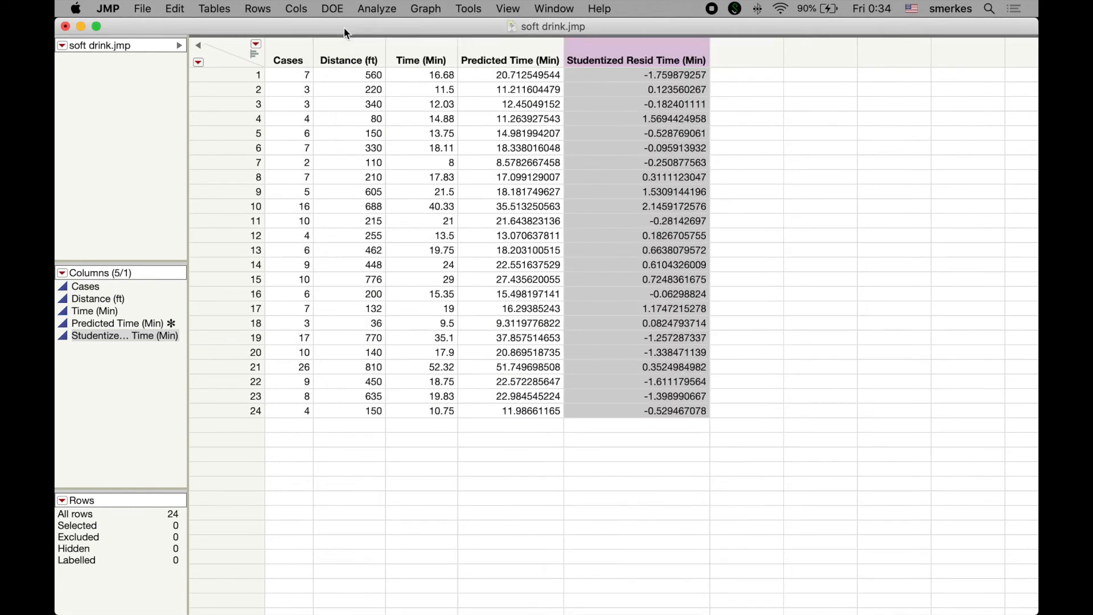
Step: Create a Graph Builder scatterplot of Studentized Resid Time (Min) on Y against Predicted Time (Min) on X, without the smoother line
left_click(428, 10)
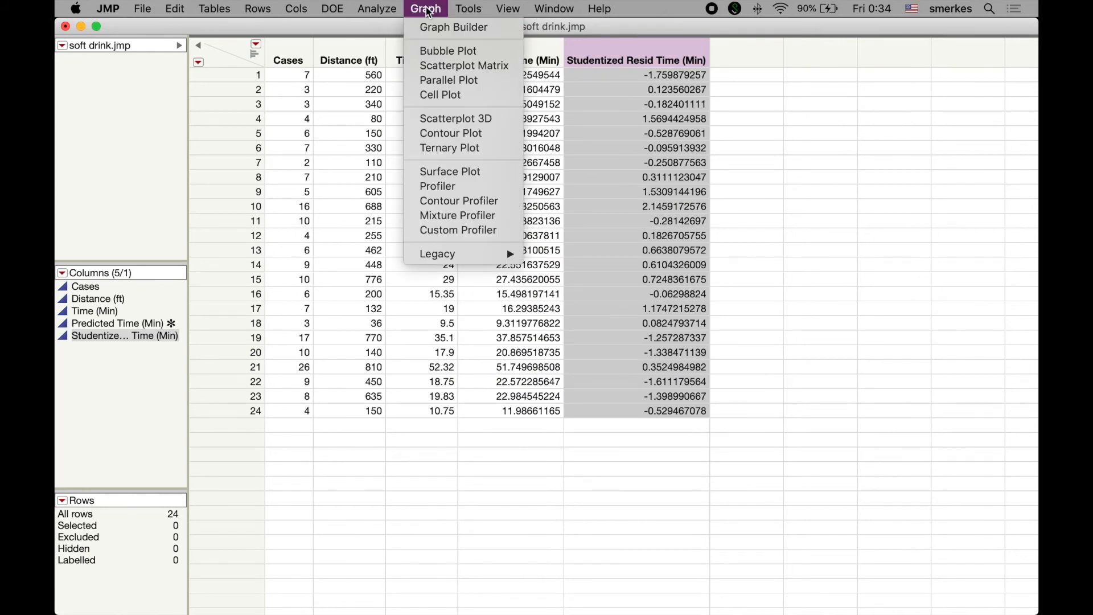
left_click(438, 33)
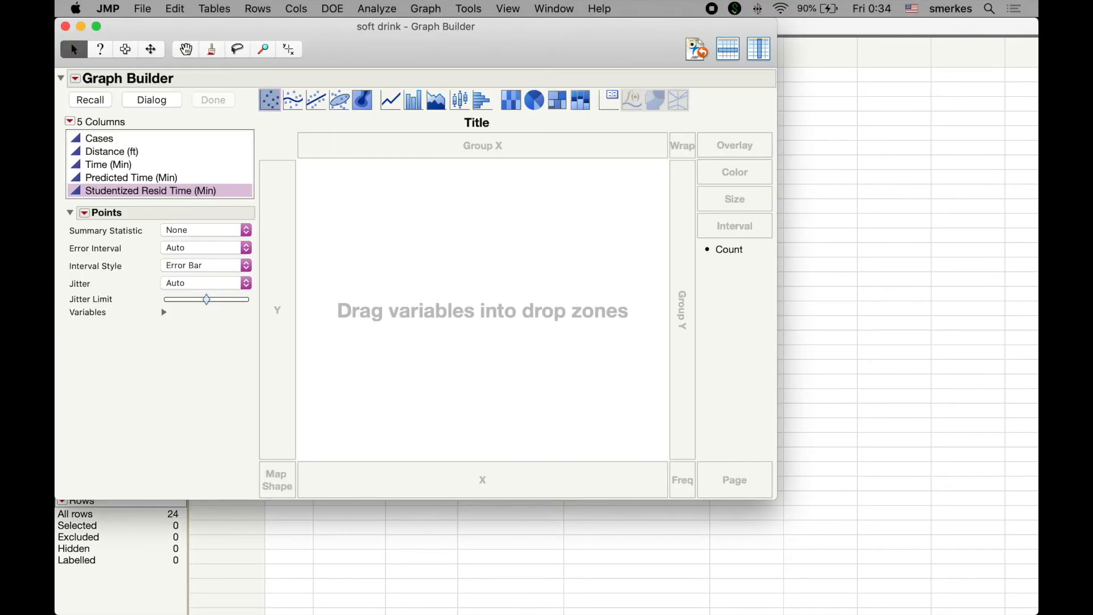
left_click_drag(136, 196, 283, 251)
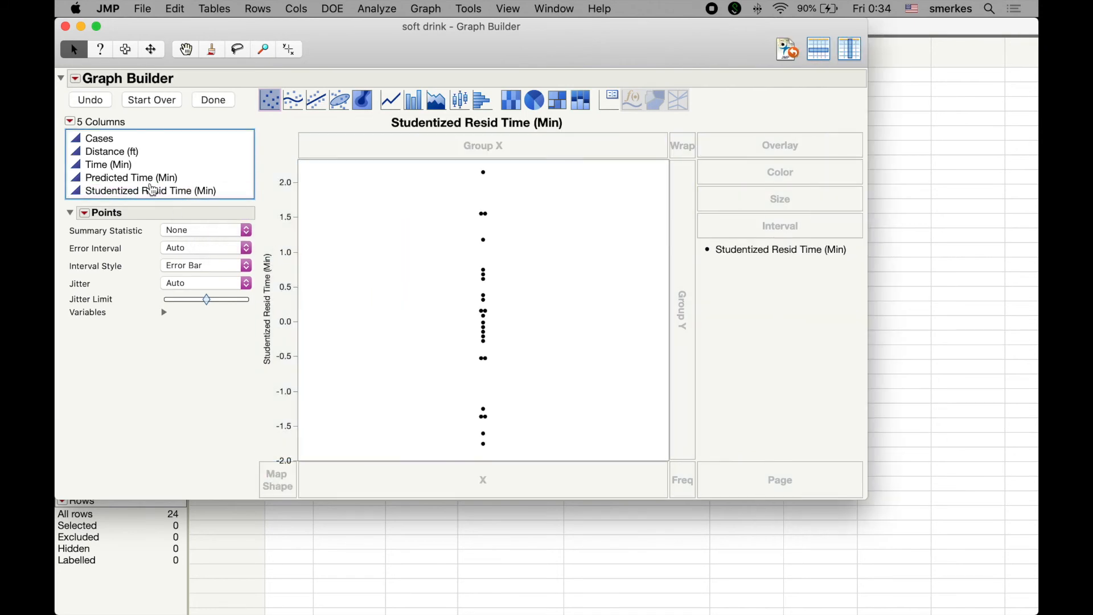
left_click(145, 178, "shift")
left_click_drag(131, 178, 481, 481)
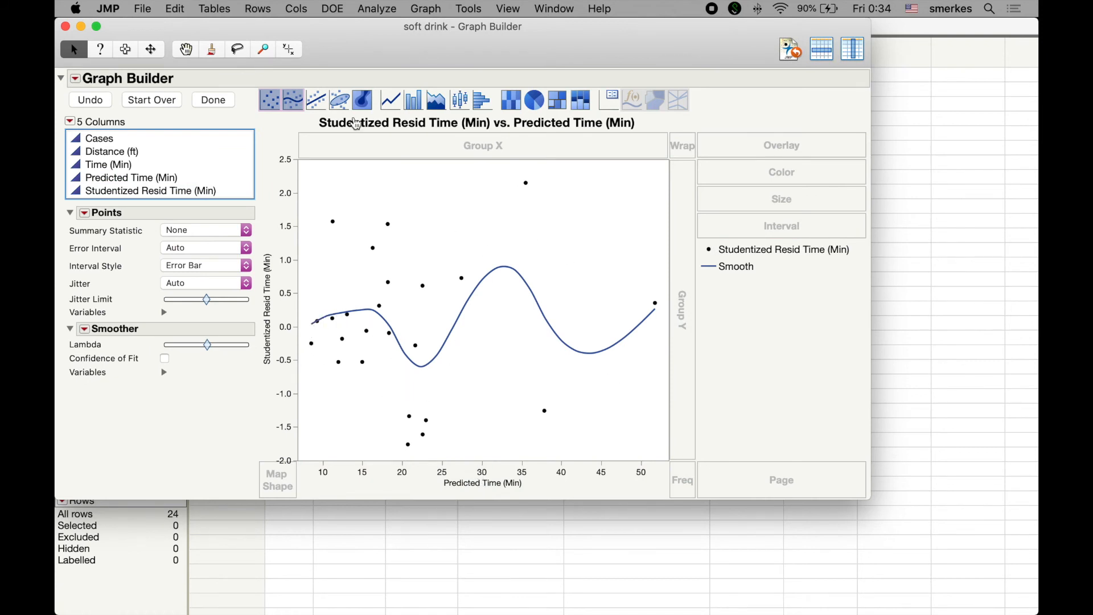
left_click(295, 106)
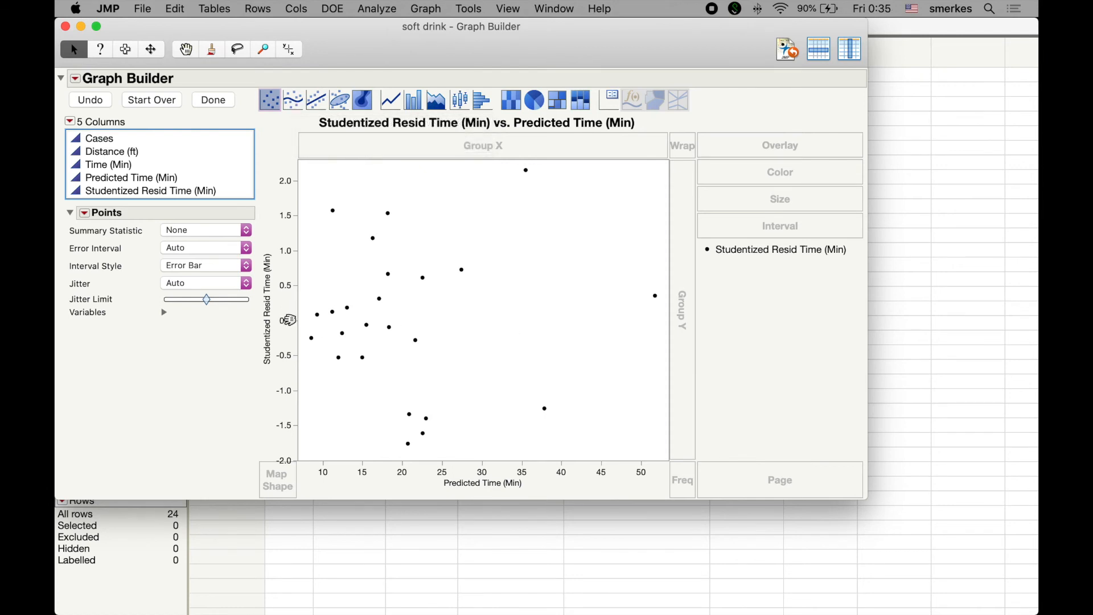
Step: Add a reference line at 0 to the plot's Y axis
double_click(284, 320)
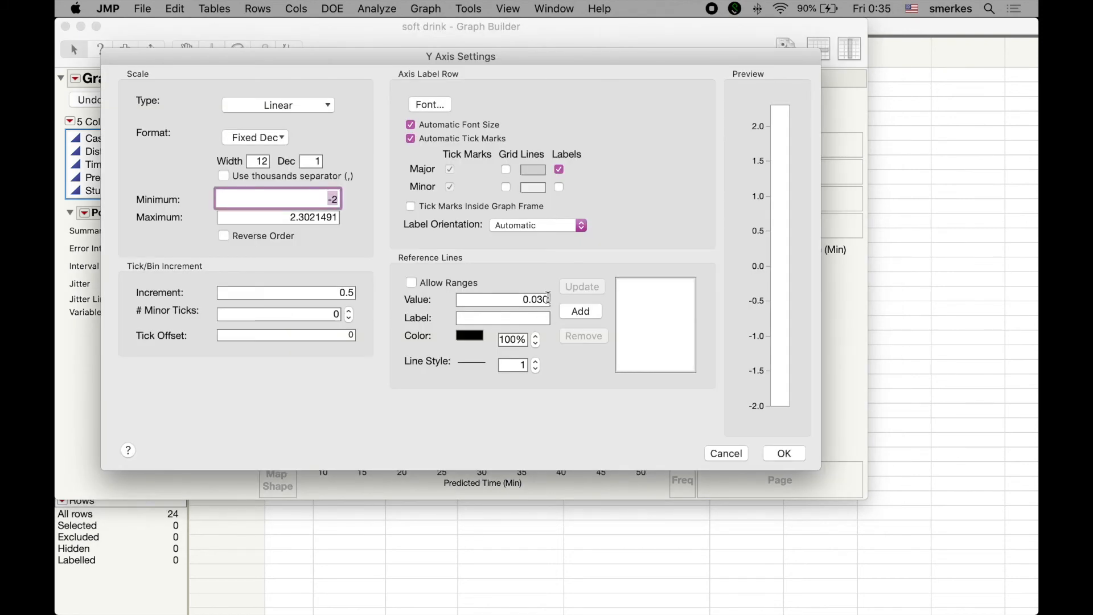
left_click(522, 299)
type("0")
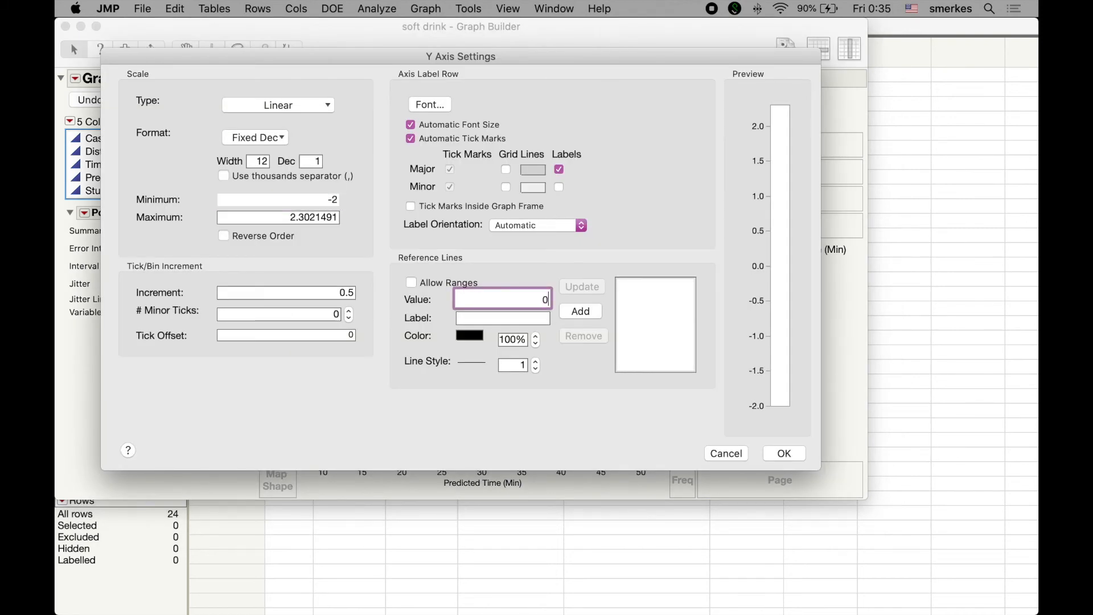
left_click(574, 316)
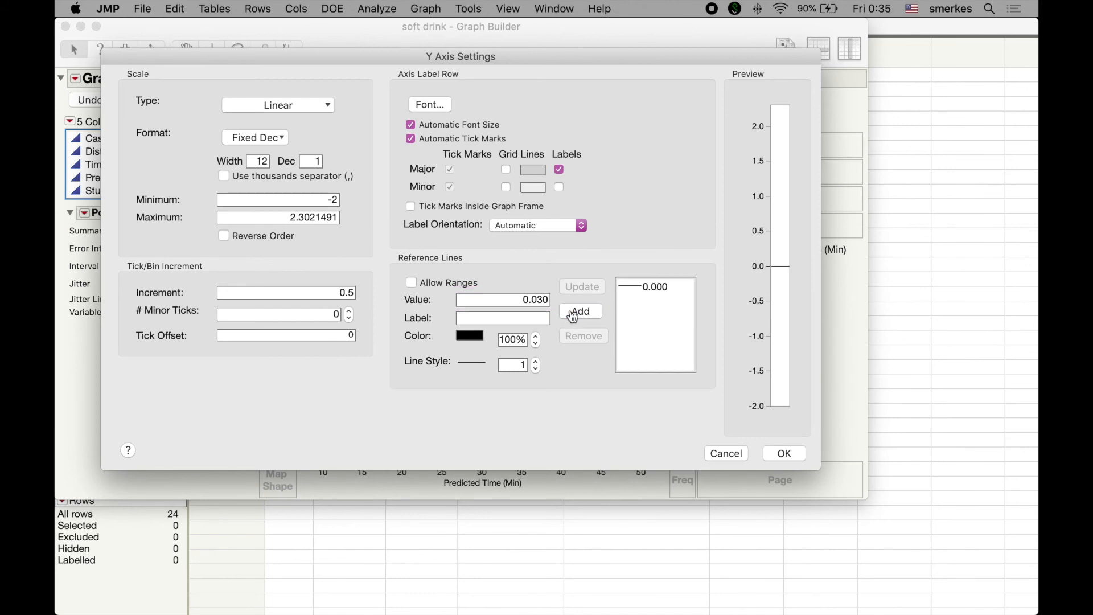
Step: Set the Y axis range from -2.5 to 2.5, apply the axis settings and finish the graph
left_click(339, 199)
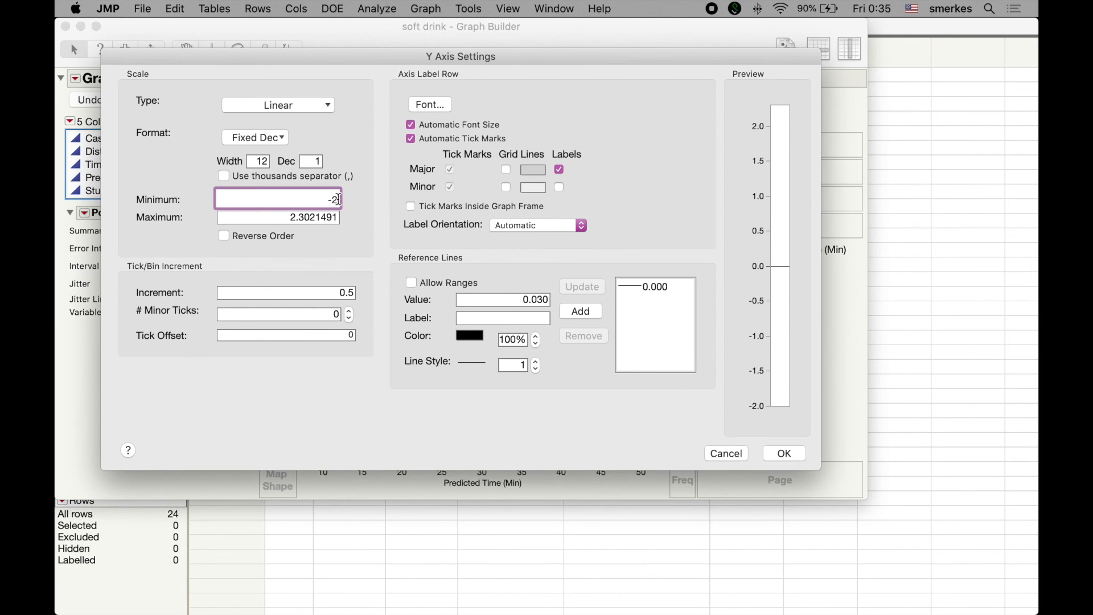
type(".5")
left_click_drag(293, 218, 342, 216)
key("BackSpace")
type("2.5")
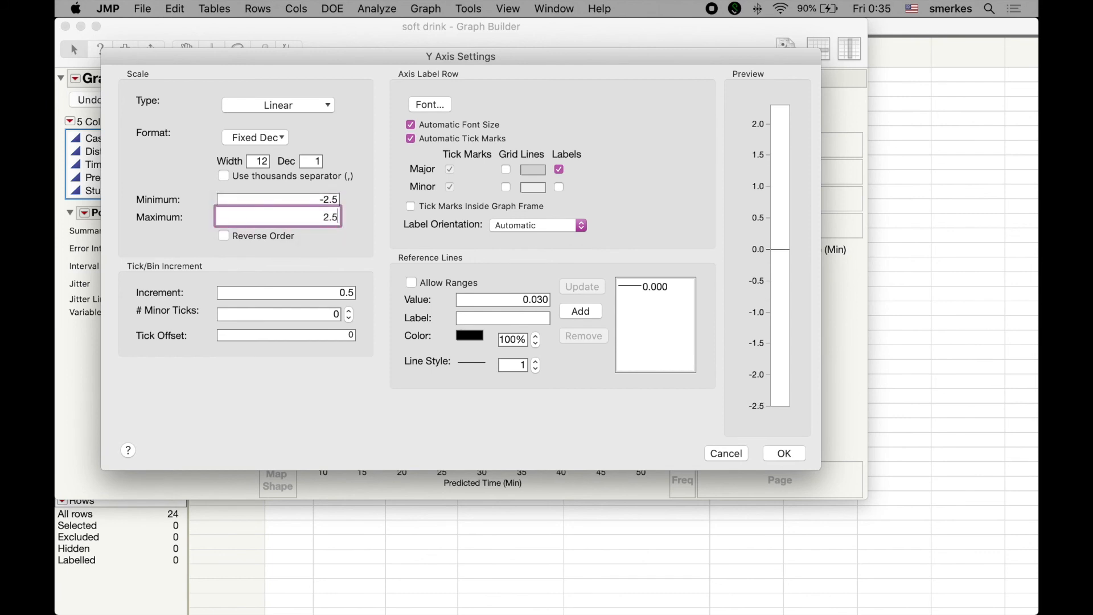
key("Tab")
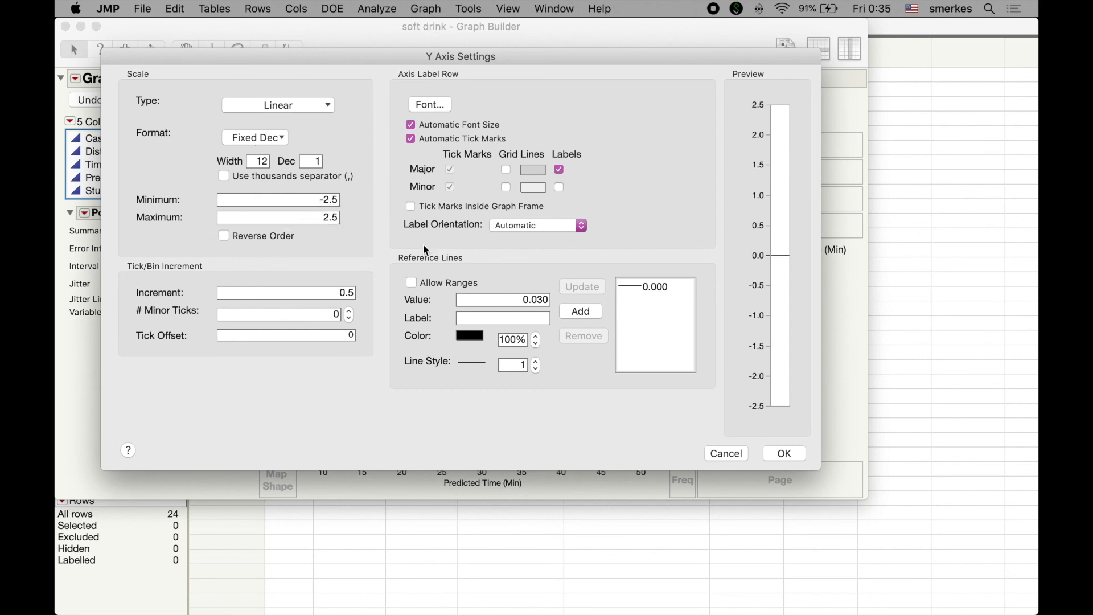
left_click(797, 460)
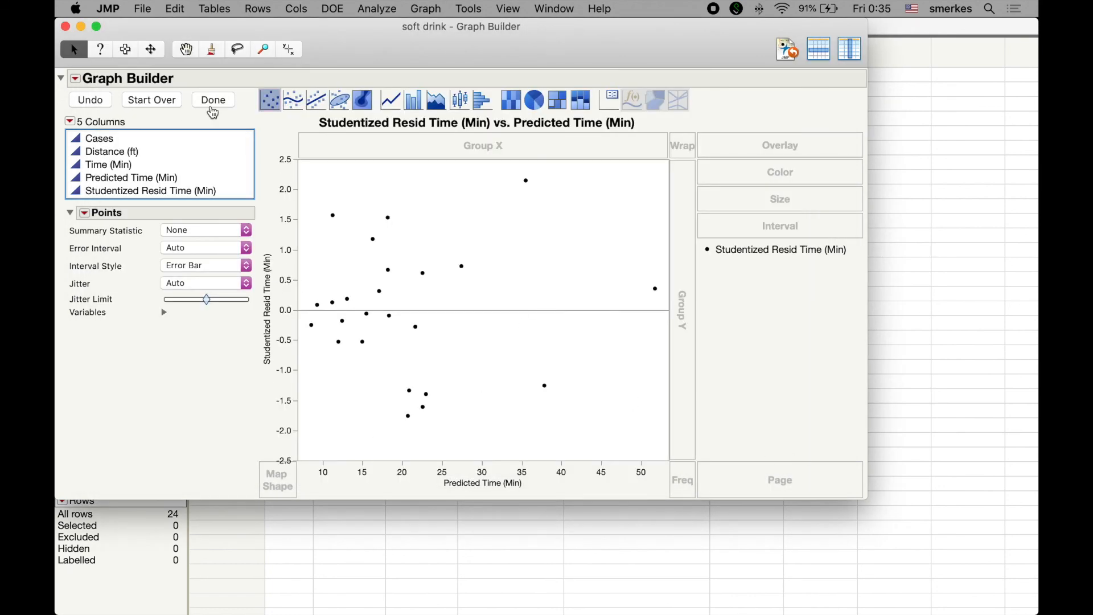
left_click(213, 101)
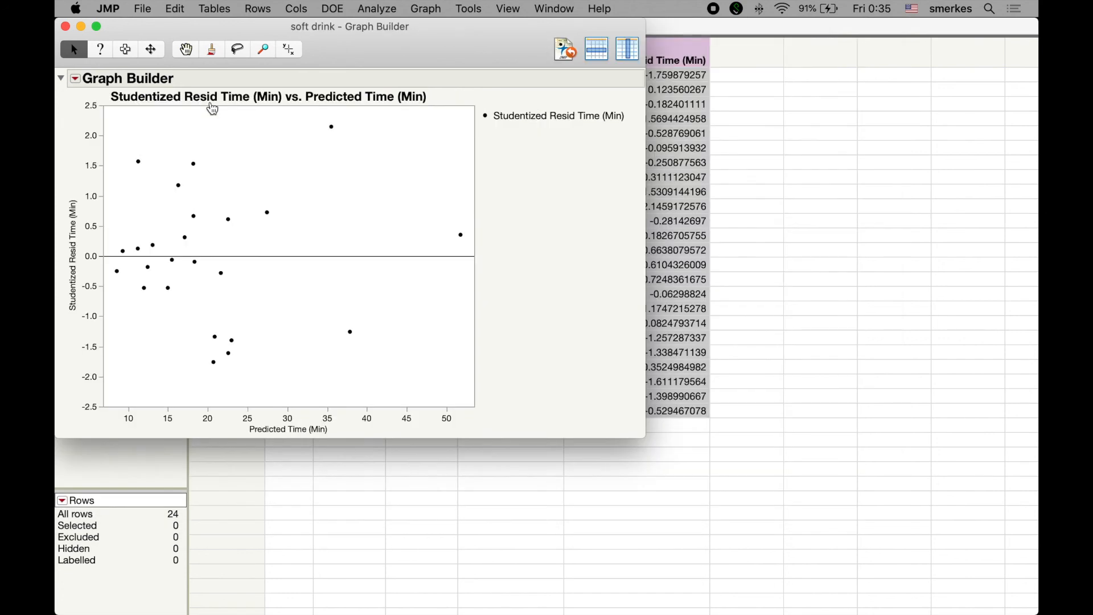